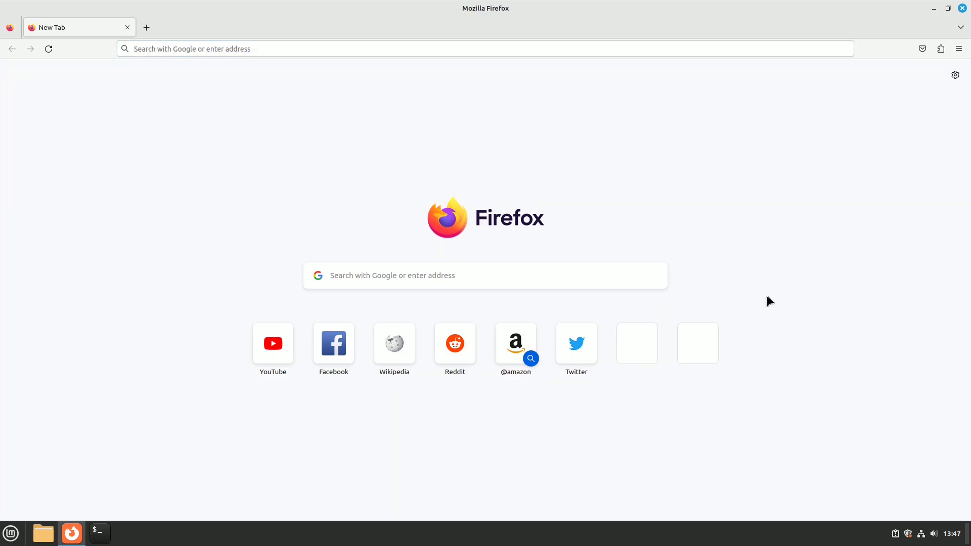
Step: Check the installed Firefox version in About Firefox (118.0.1, 64-bit)
{"action": "left_click", "coordinate": [959, 49]}
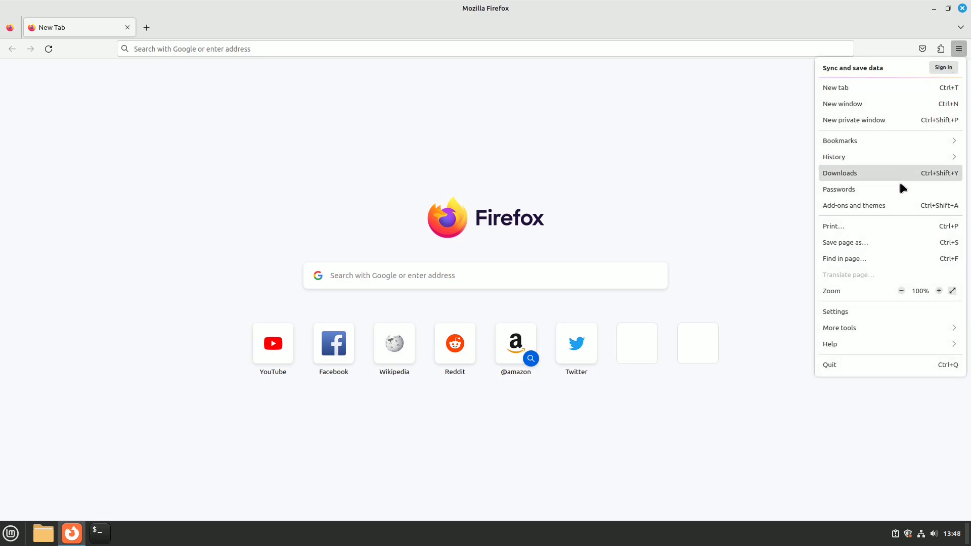
{"action": "left_click", "coordinate": [847, 340]}
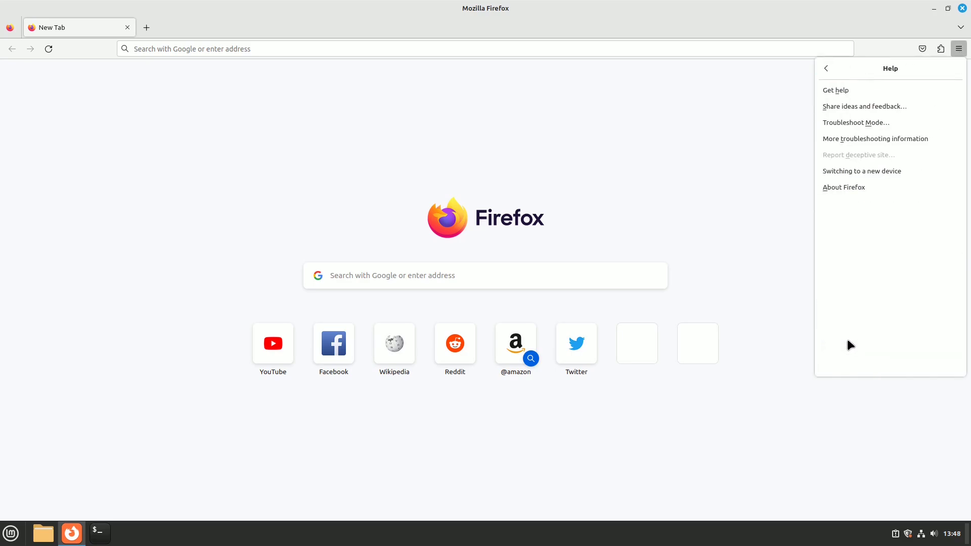
{"action": "left_click", "coordinate": [854, 185]}
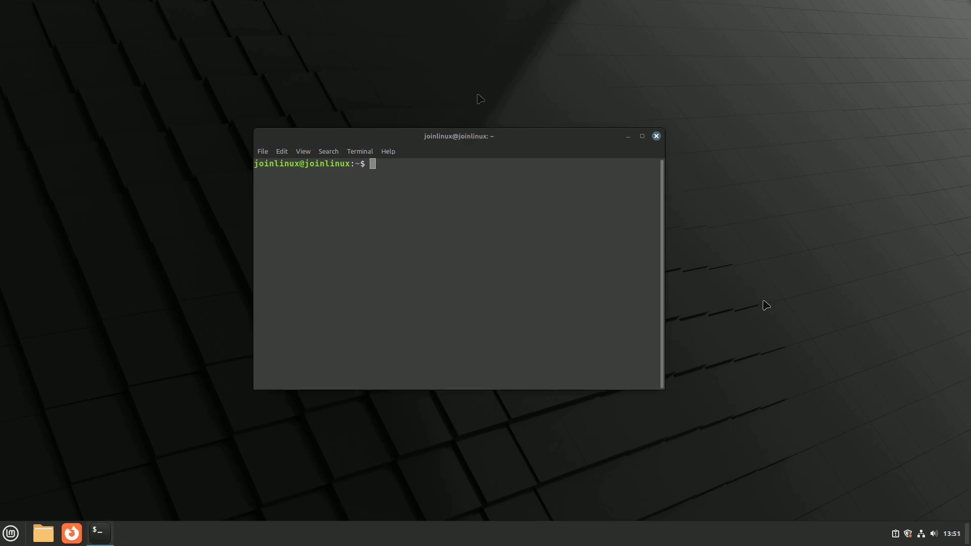
Step: Run sudo apt update && sudo apt upgrade, authenticate, and confirm to get Firefox 118.0.2
{"action": "type", "text": "sudo apt update && sudo apt upgrade"}
{"action": "key", "text": "Return"}
{"action": "type", "text": "****"}
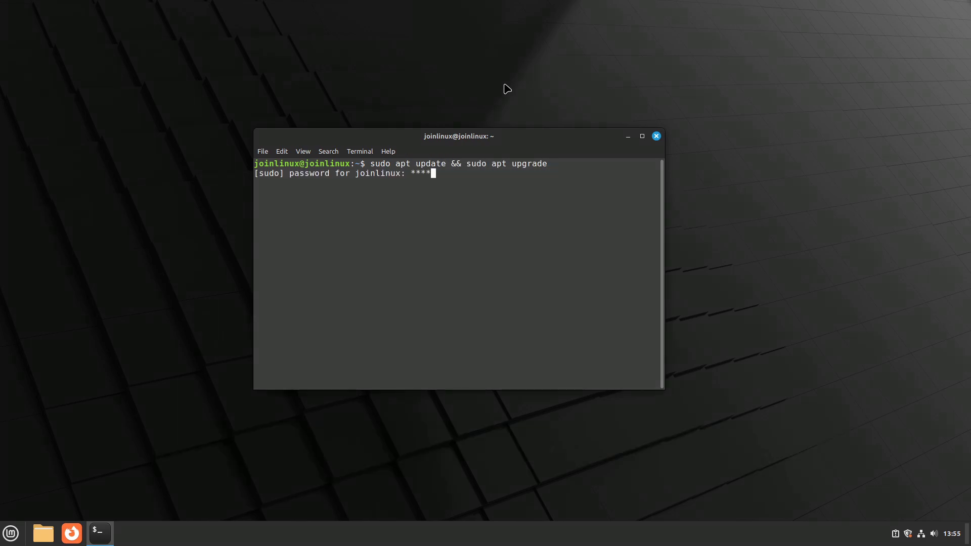
{"action": "key", "text": "Return"}
{"action": "type", "text": "y"}
{"action": "key", "text": "Return"}
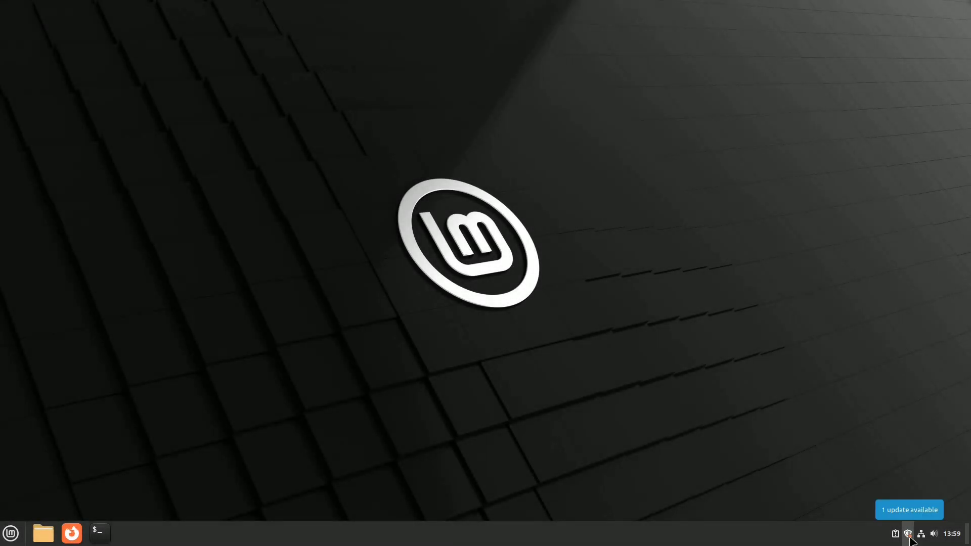
Step: Install the pending firefox 118.0.2+linuxmint1+victoria update in Update Manager, viewing download and change details
{"action": "left_click", "coordinate": [908, 536]}
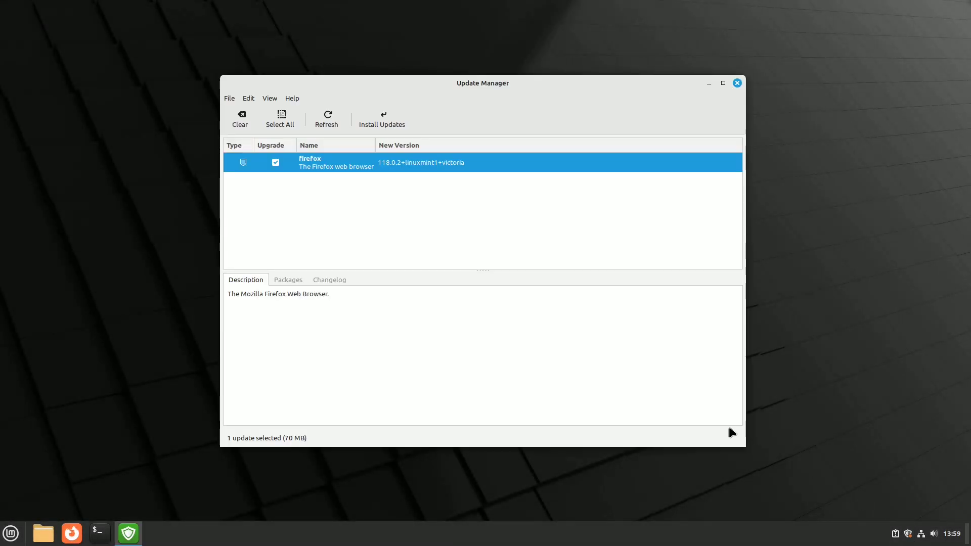
{"action": "left_click", "coordinate": [387, 115]}
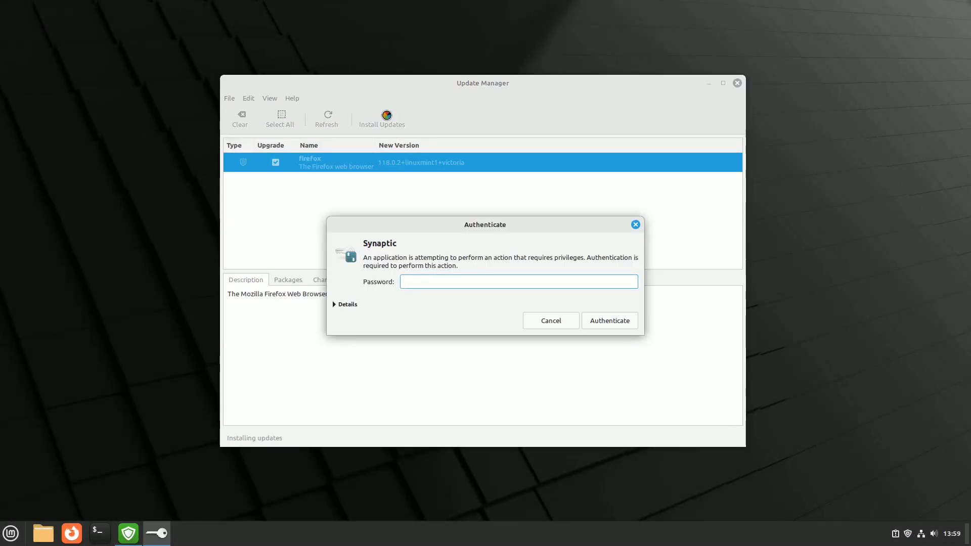
{"action": "type", "text": "••••"}
{"action": "key", "text": "Return"}
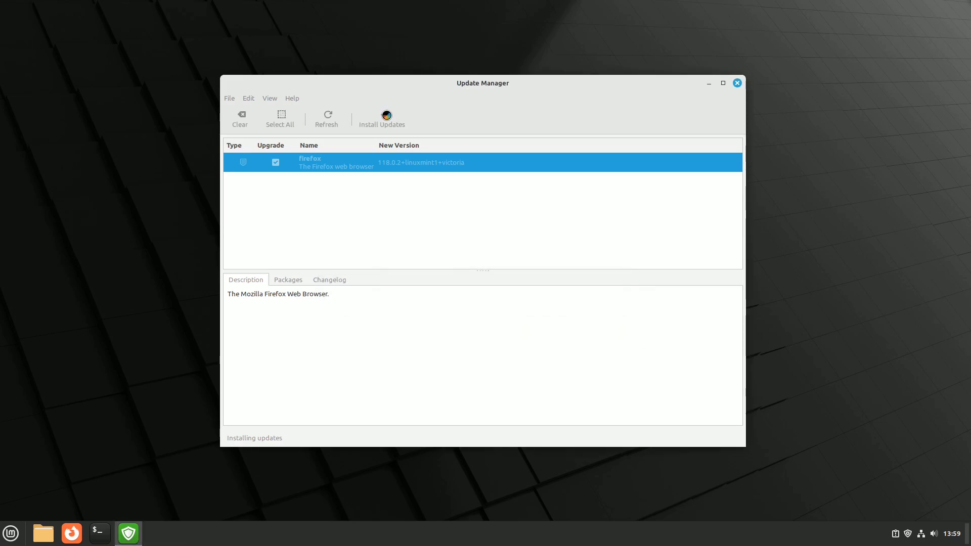
{"action": "left_click", "coordinate": [430, 224]}
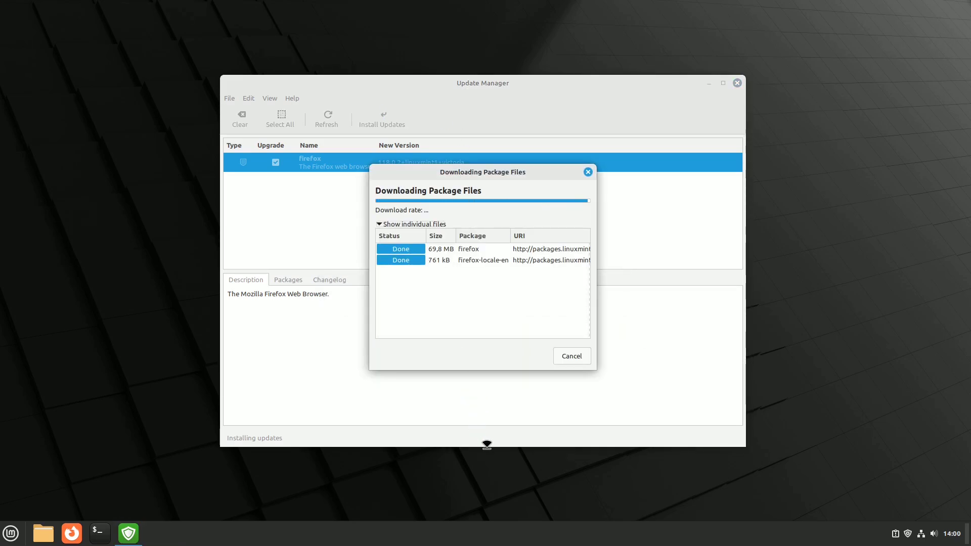
{"action": "left_click", "coordinate": [379, 242]}
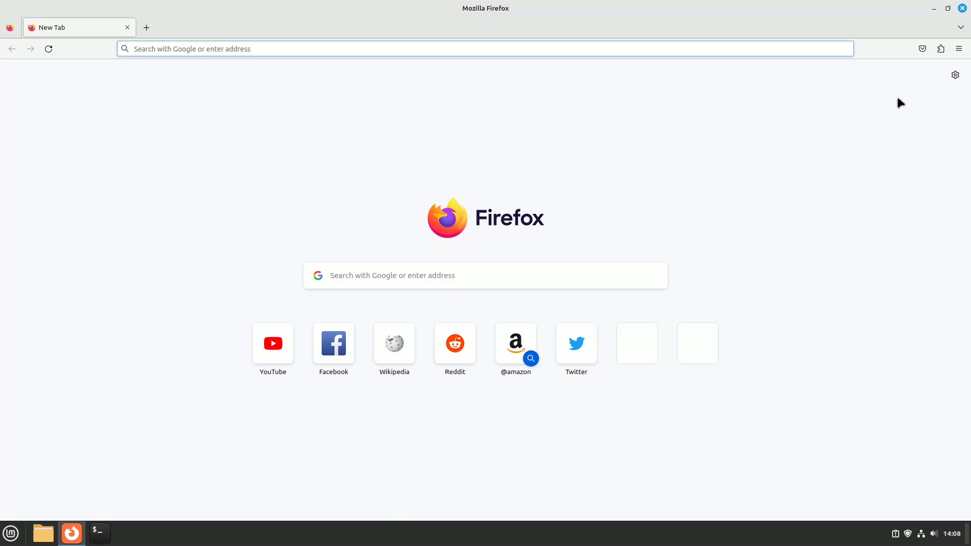
Step: Uncheck sending technical and interaction data and allowing studies under Privacy & Security's Data Collection
{"action": "left_click", "coordinate": [959, 48]}
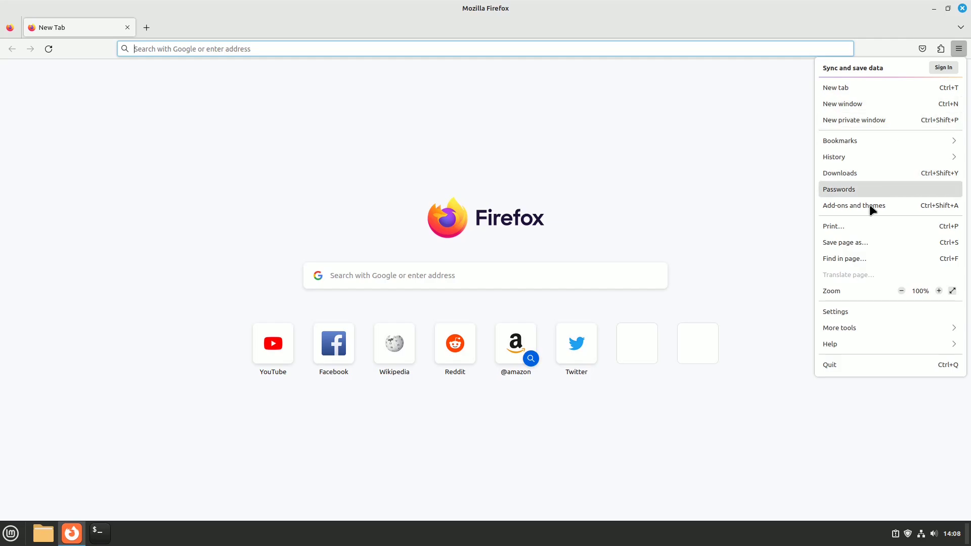
{"action": "left_click", "coordinate": [850, 312]}
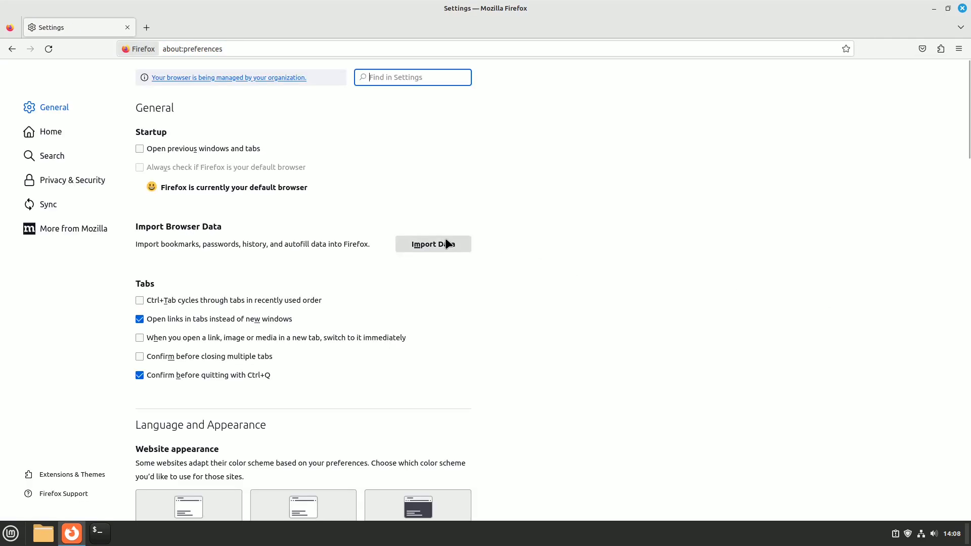
{"action": "left_click", "coordinate": [67, 180]}
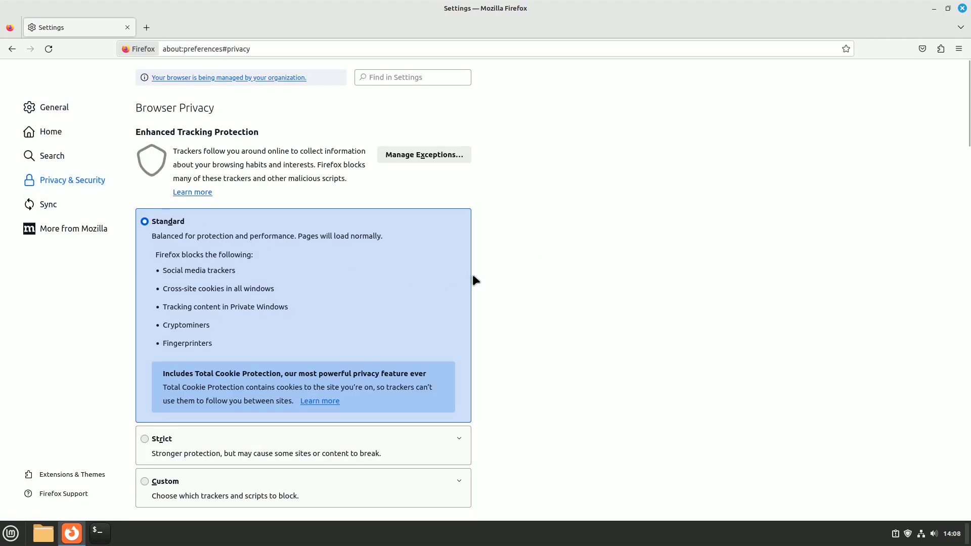
{"action": "scroll", "coordinate": [502, 292], "scroll_direction": "down", "scroll_amount": 10}
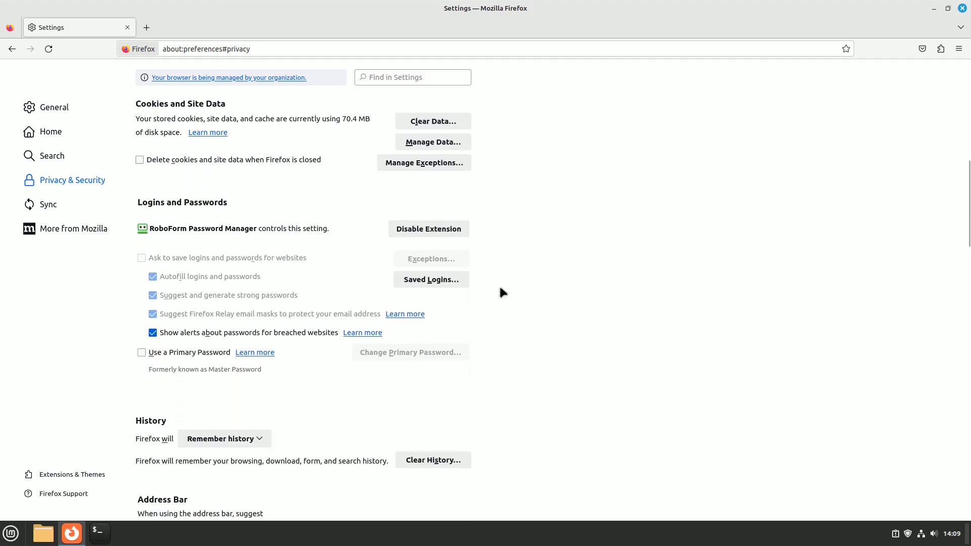
{"action": "scroll", "coordinate": [502, 293], "scroll_direction": "down", "scroll_amount": 12}
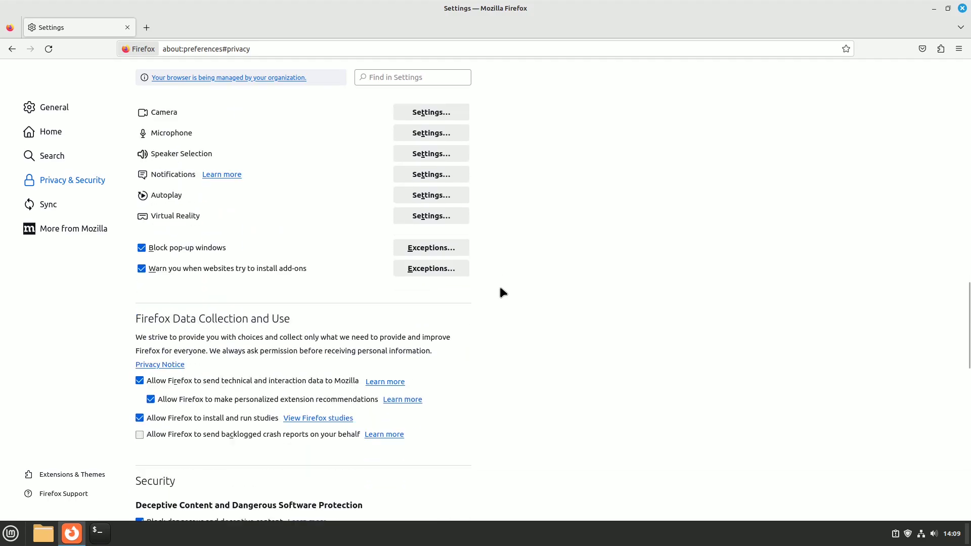
{"action": "left_click", "coordinate": [140, 242]}
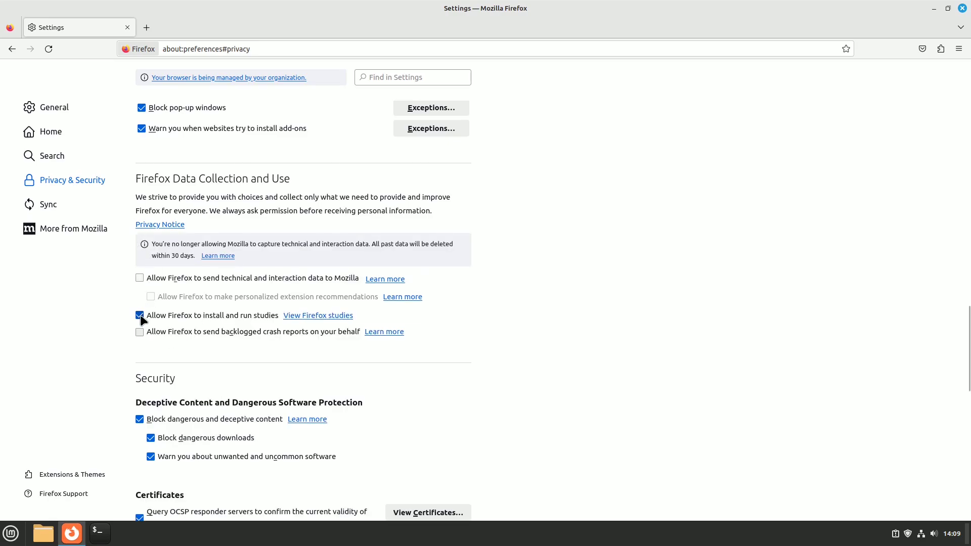
{"action": "left_click", "coordinate": [140, 315]}
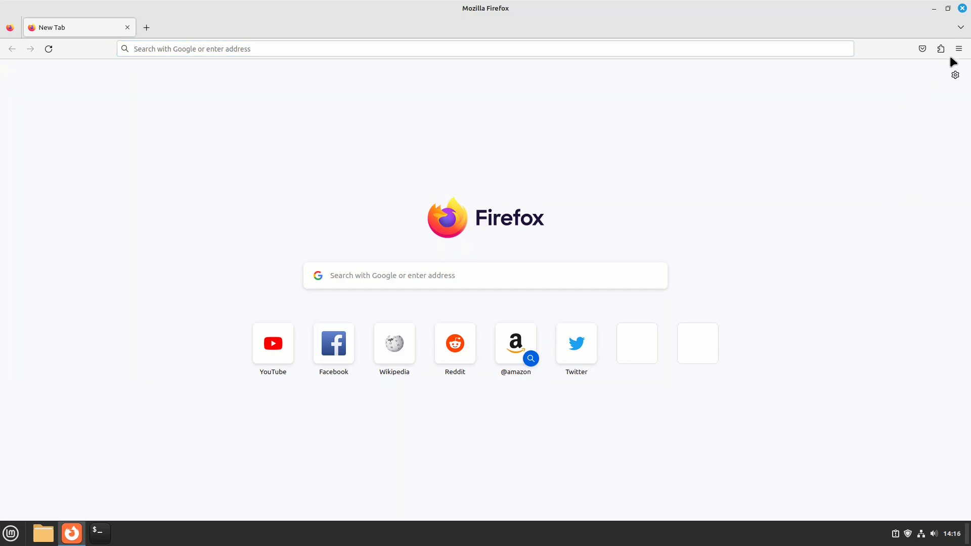
Step: Uncheck 'Use recommended performance settings' in the Performance section of Firefox Settings
{"action": "left_click", "coordinate": [958, 49]}
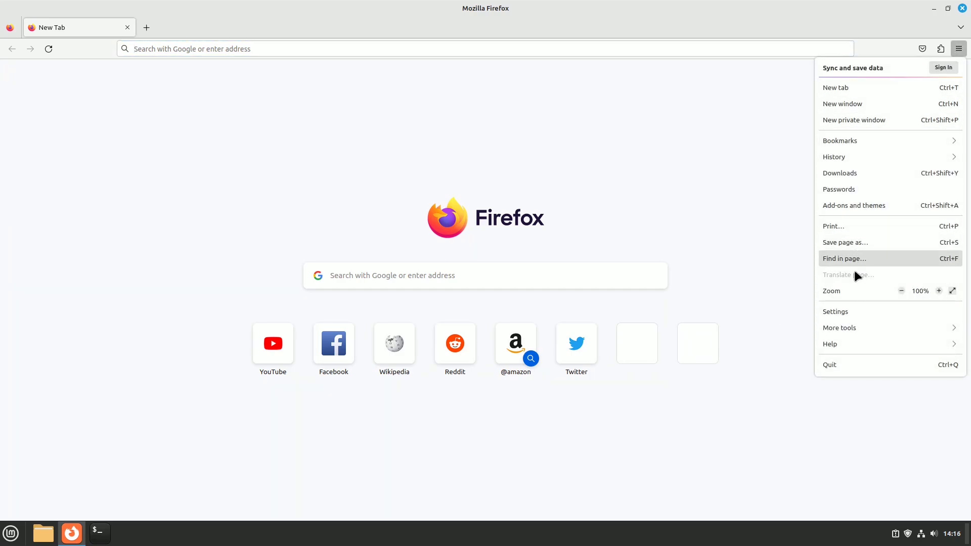
{"action": "left_click", "coordinate": [855, 311]}
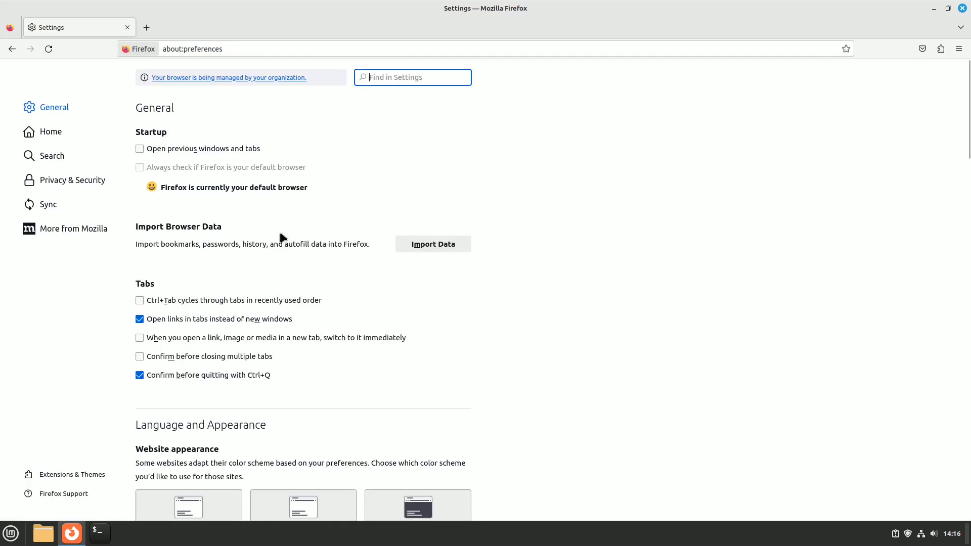
{"action": "scroll", "coordinate": [294, 261], "scroll_direction": "down", "scroll_amount": 20}
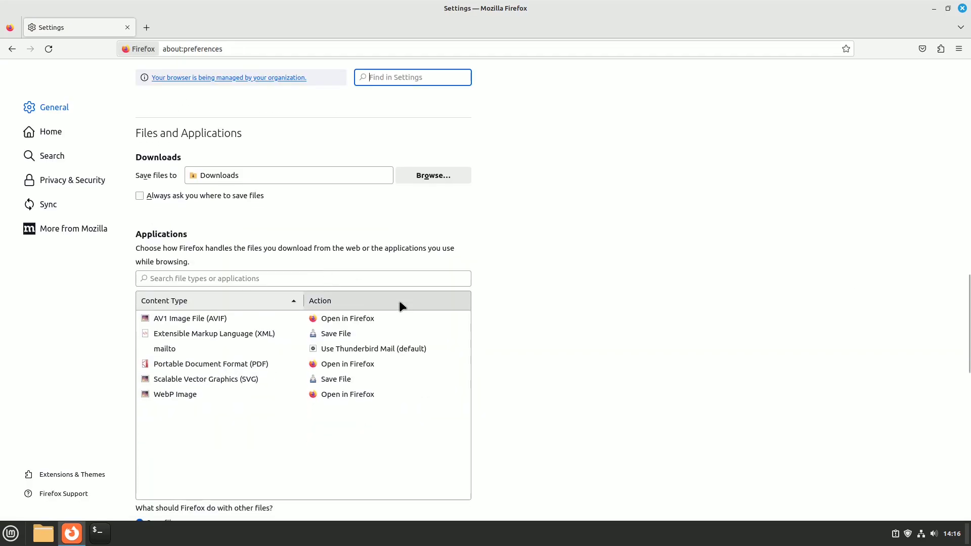
{"action": "scroll", "coordinate": [409, 306], "scroll_direction": "down", "scroll_amount": 5}
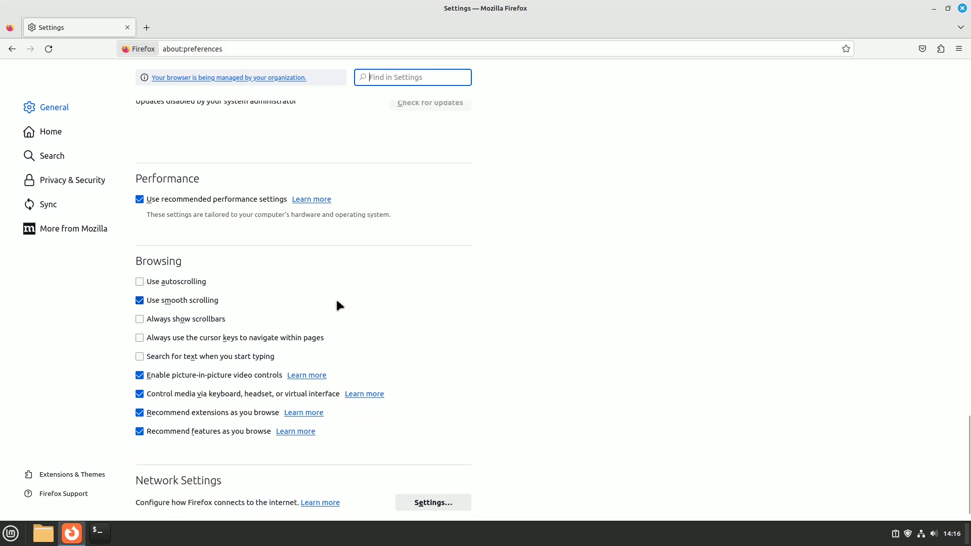
{"action": "left_click", "coordinate": [139, 201]}
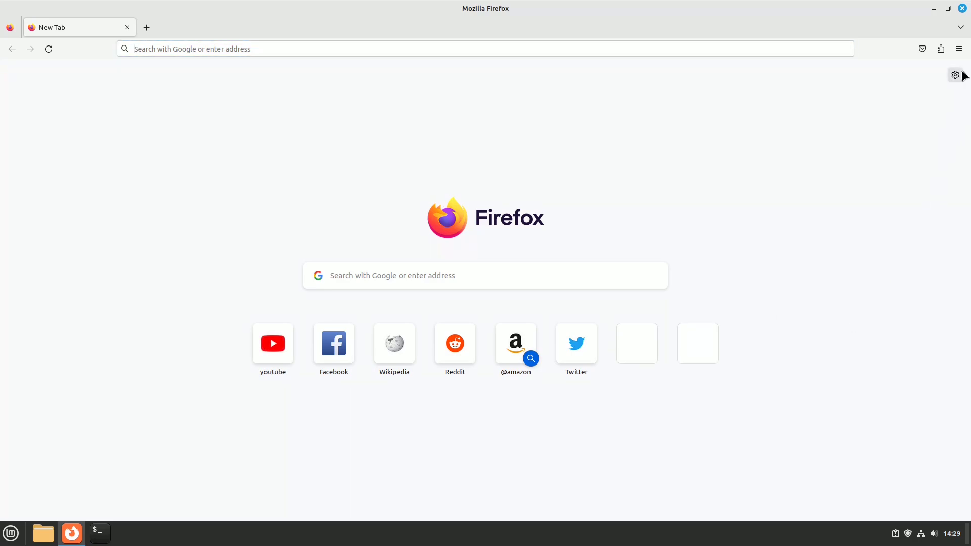
Step: Clear the 11.6 MB of cached web content while keeping cookies and site data
{"action": "left_click", "coordinate": [959, 48]}
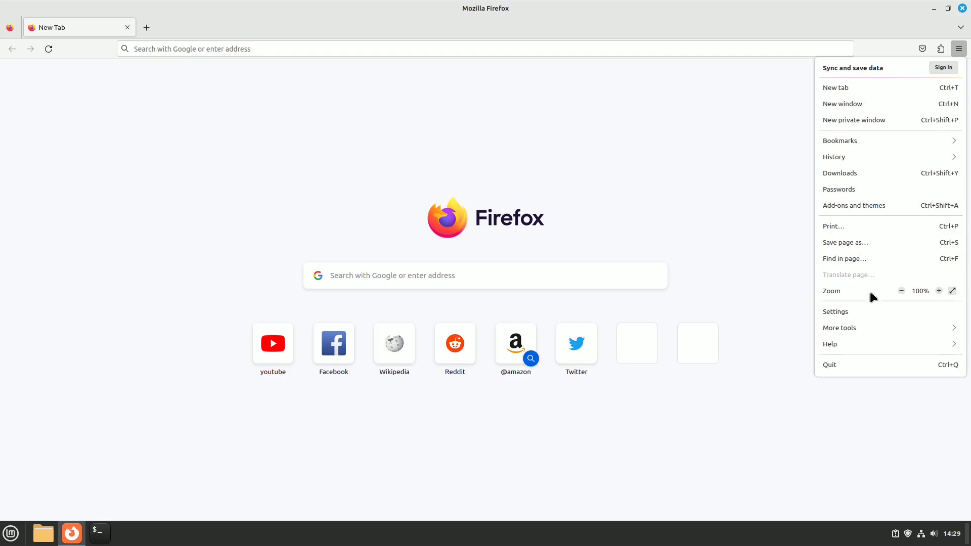
{"action": "left_click", "coordinate": [874, 311]}
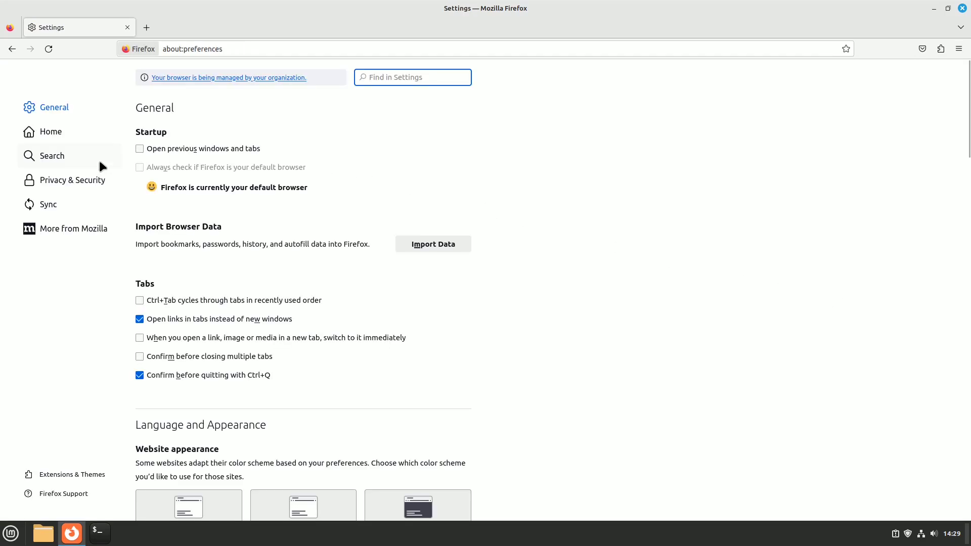
{"action": "left_click", "coordinate": [86, 184]}
{"action": "scroll", "coordinate": [330, 286], "scroll_direction": "down", "scroll_amount": 6}
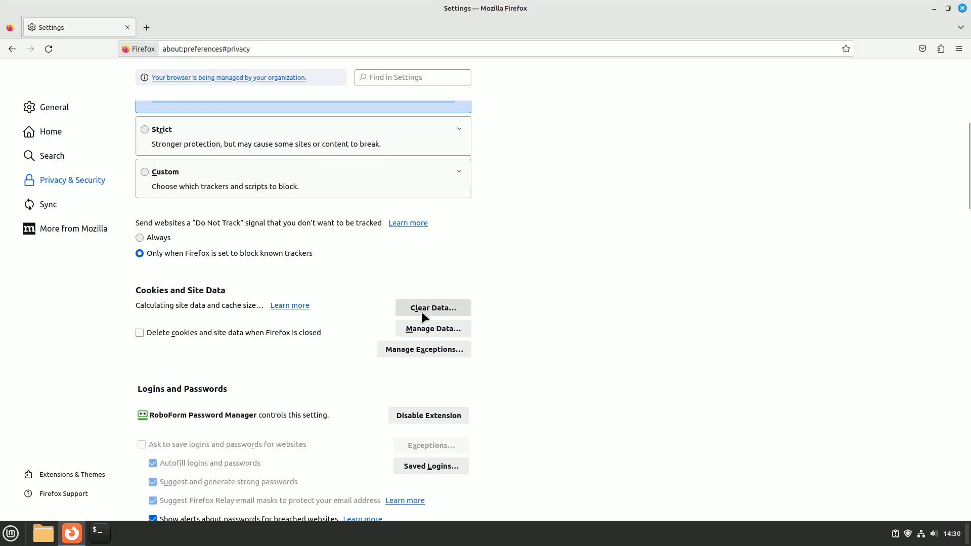
{"action": "left_click", "coordinate": [441, 309]}
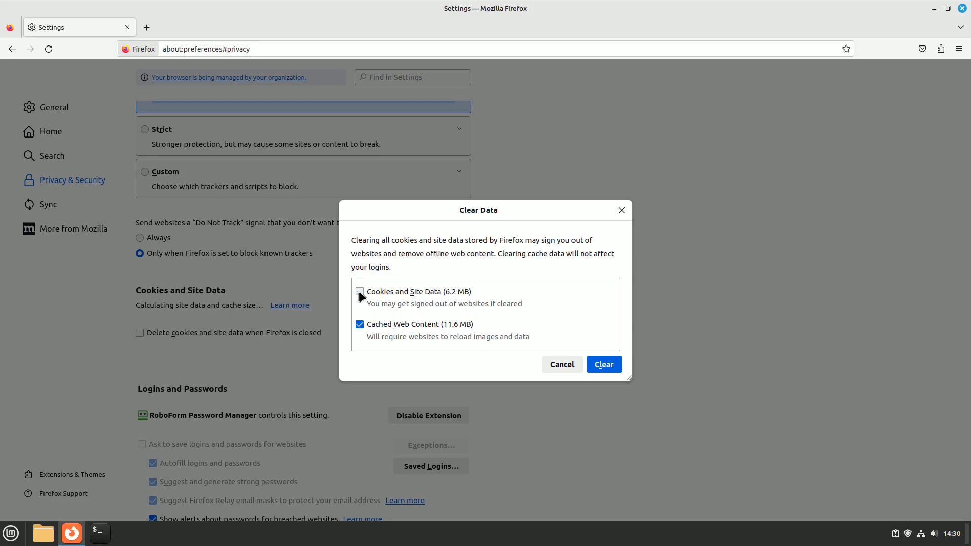
{"action": "left_click", "coordinate": [603, 365]}
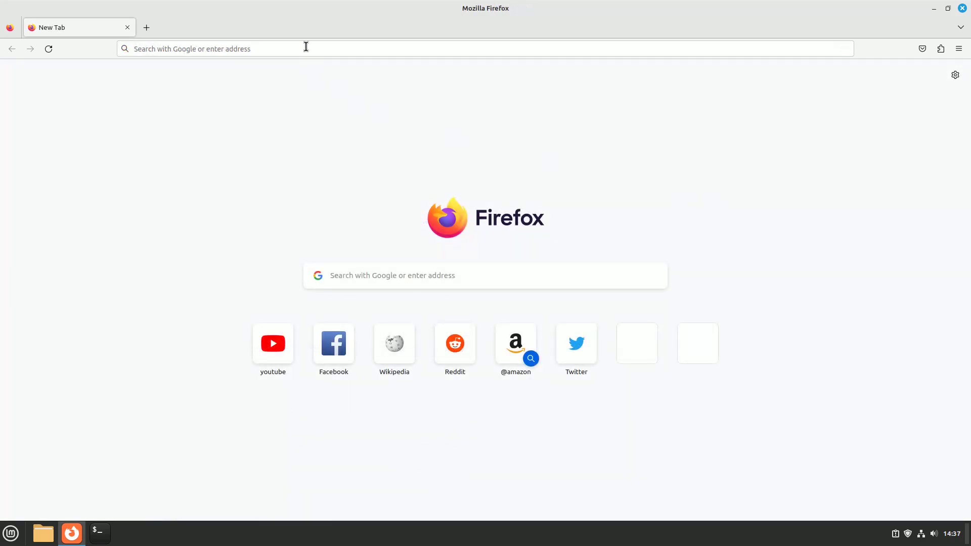
Step: Load about:memory and run 'Minimize memory usage' under Free memory
{"action": "left_click", "coordinate": [306, 47]}
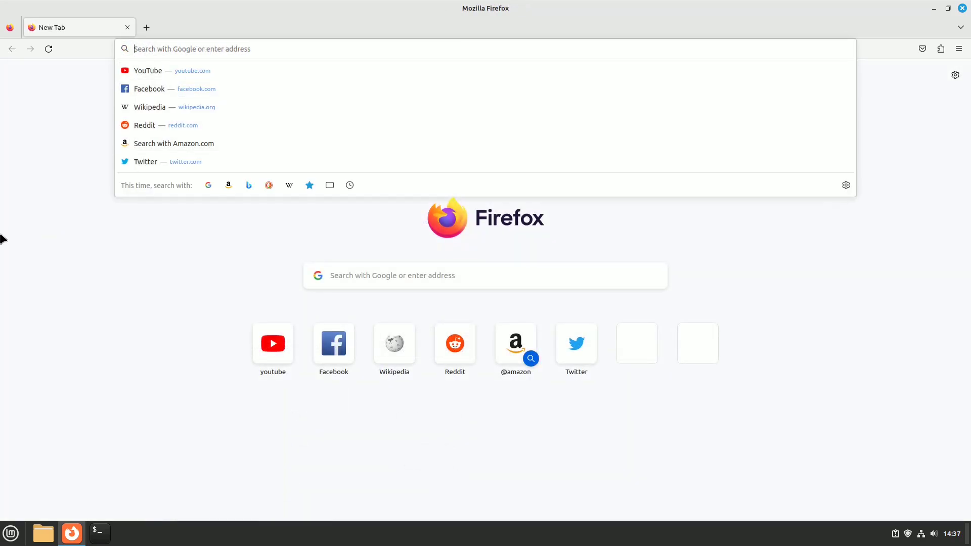
{"action": "type", "text": "abo"}
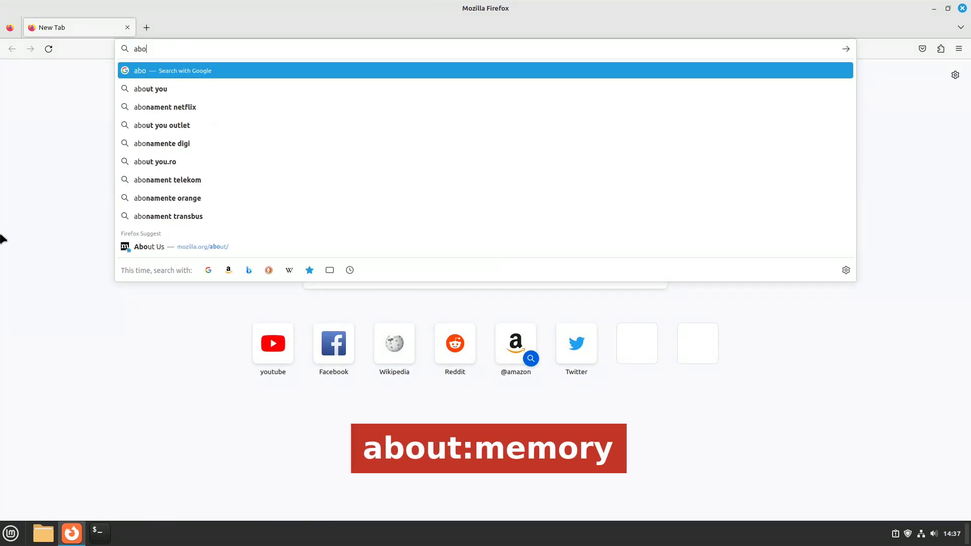
{"action": "type", "text": "ut:"}
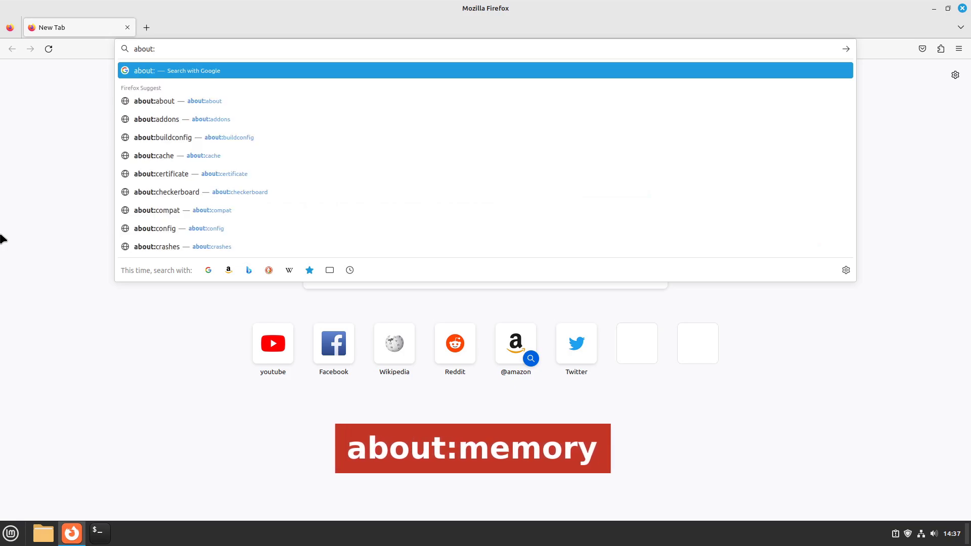
{"action": "type", "text": "memory"}
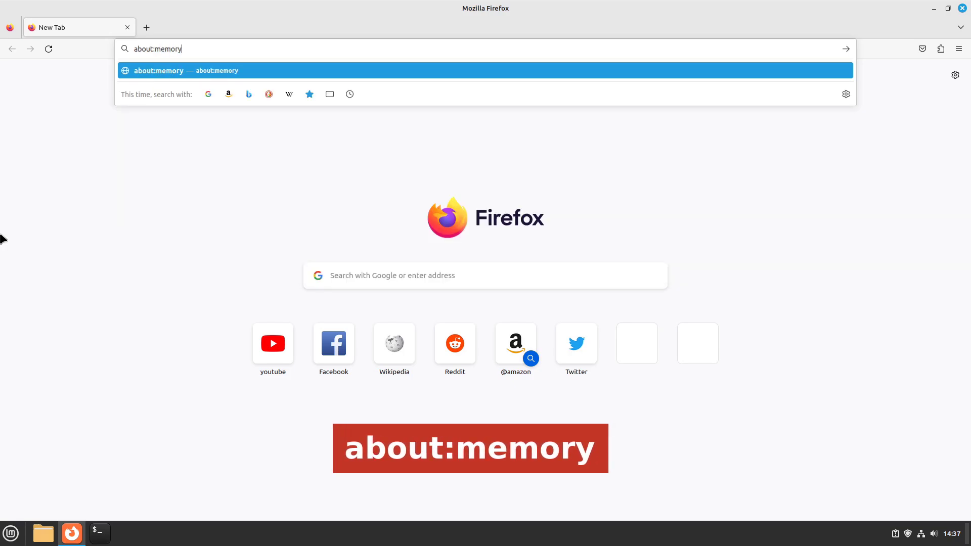
{"action": "key", "text": "Return"}
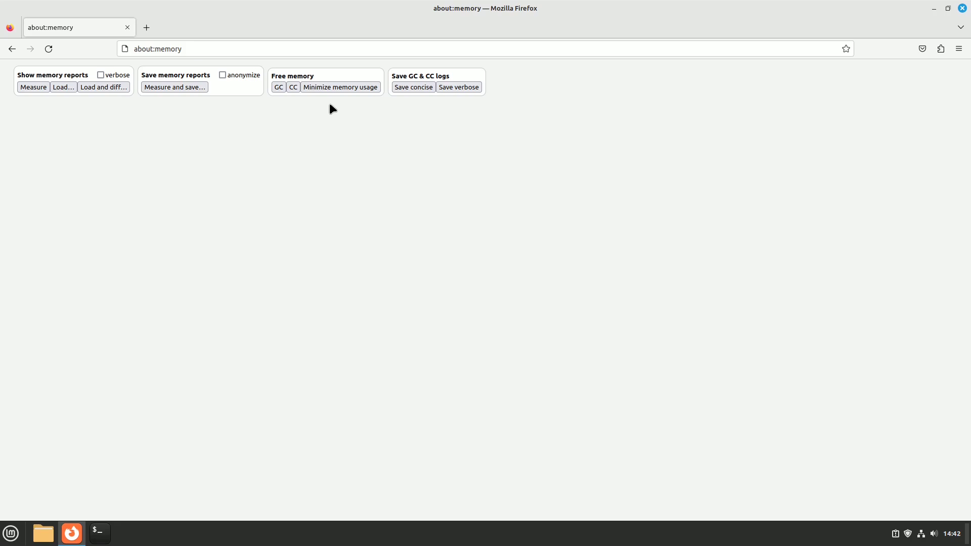
{"action": "left_click", "coordinate": [347, 89]}
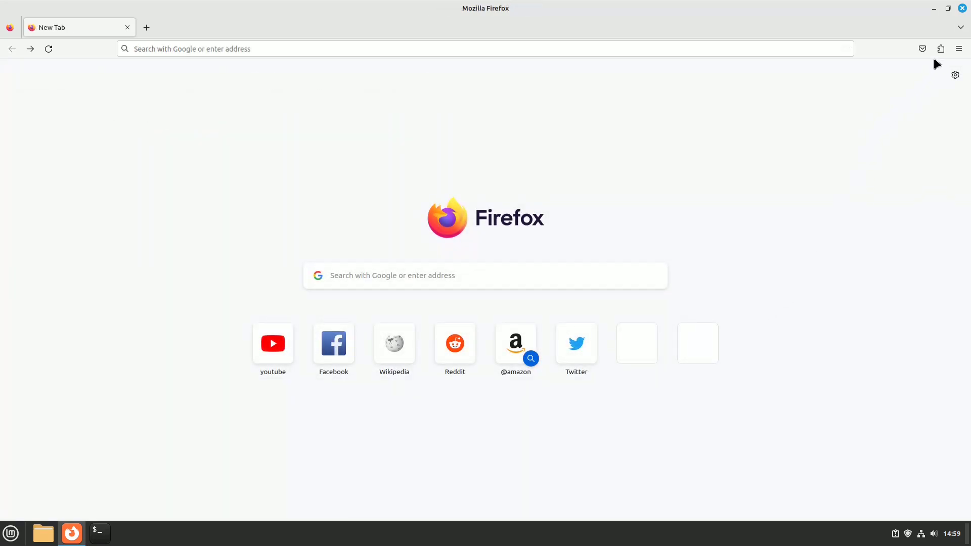
Step: Disable the AdGuard AdBlocker extension from the Add-ons Manager
{"action": "left_click", "coordinate": [940, 49]}
{"action": "left_click", "coordinate": [940, 49]}
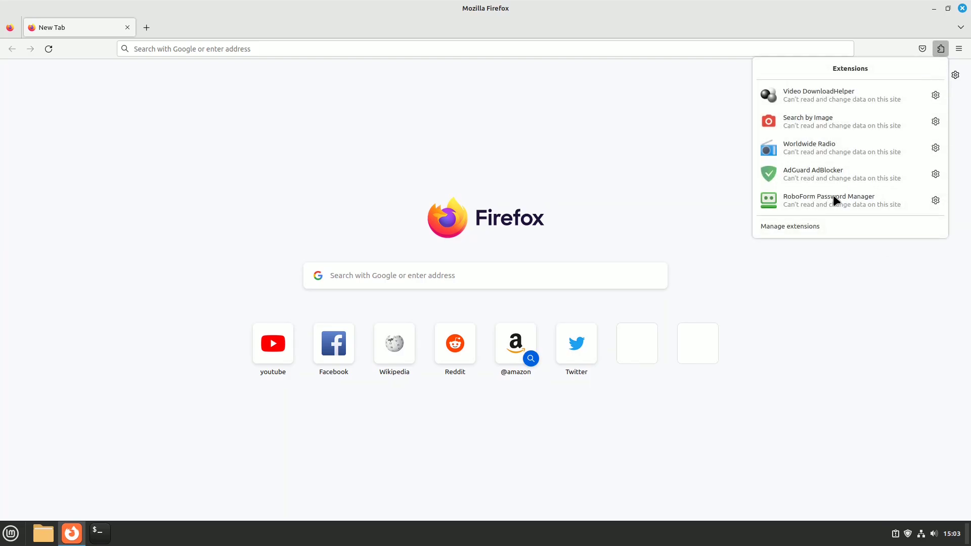
{"action": "left_click", "coordinate": [811, 226]}
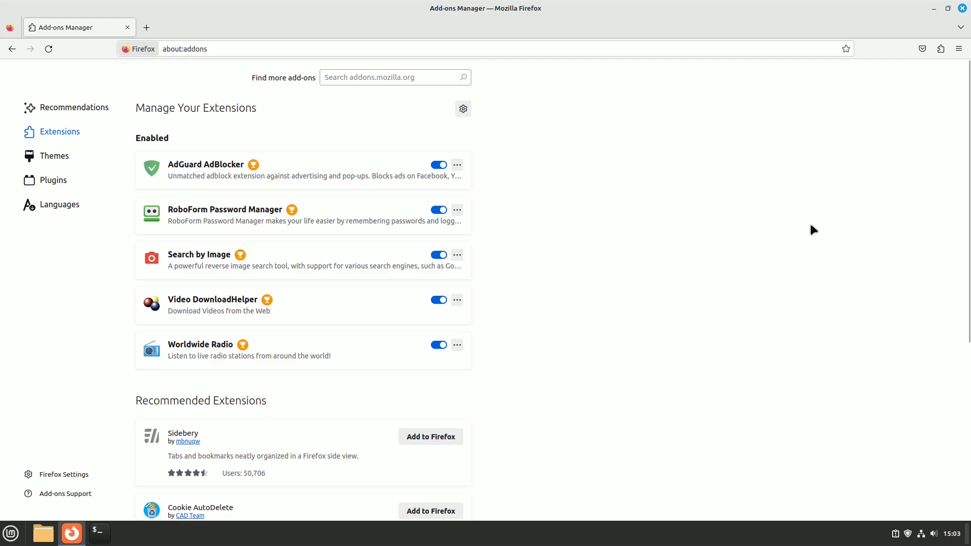
{"action": "left_click", "coordinate": [438, 165]}
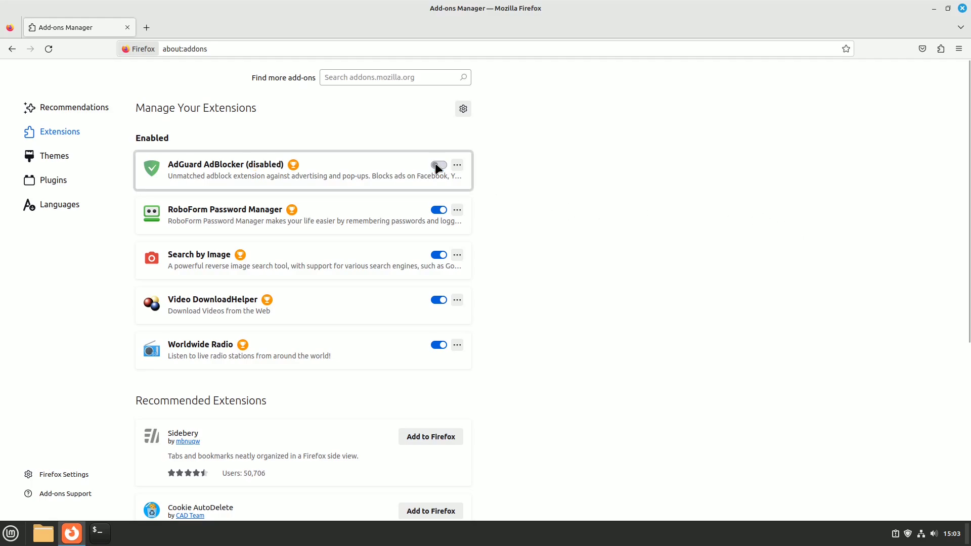
Step: Remove the RoboForm Password Manager extension
{"action": "left_click", "coordinate": [458, 210]}
{"action": "left_click", "coordinate": [472, 225]}
{"action": "left_click", "coordinate": [573, 106]}
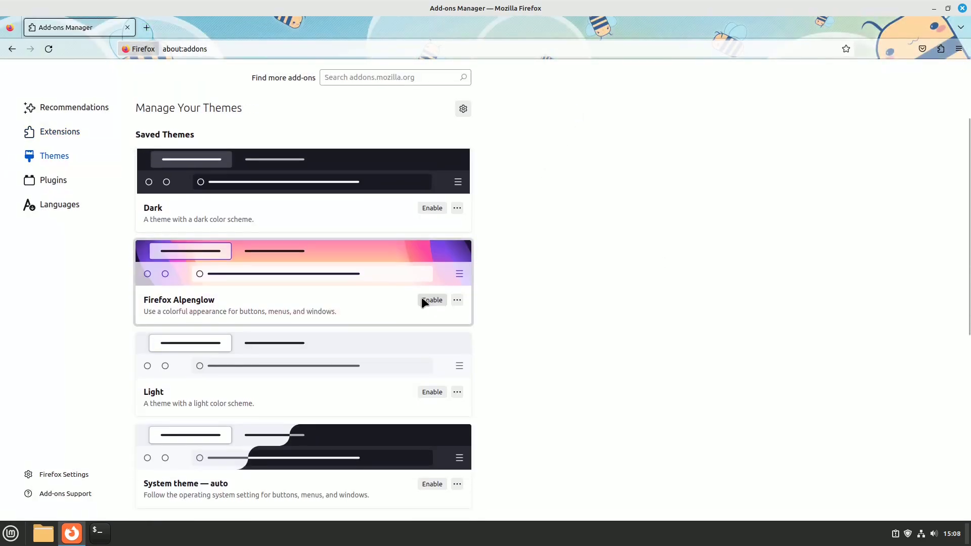
Step: Enable the System theme and remove the Save the Bees Plz theme
{"action": "scroll", "coordinate": [421, 301], "scroll_direction": "down", "scroll_amount": 2}
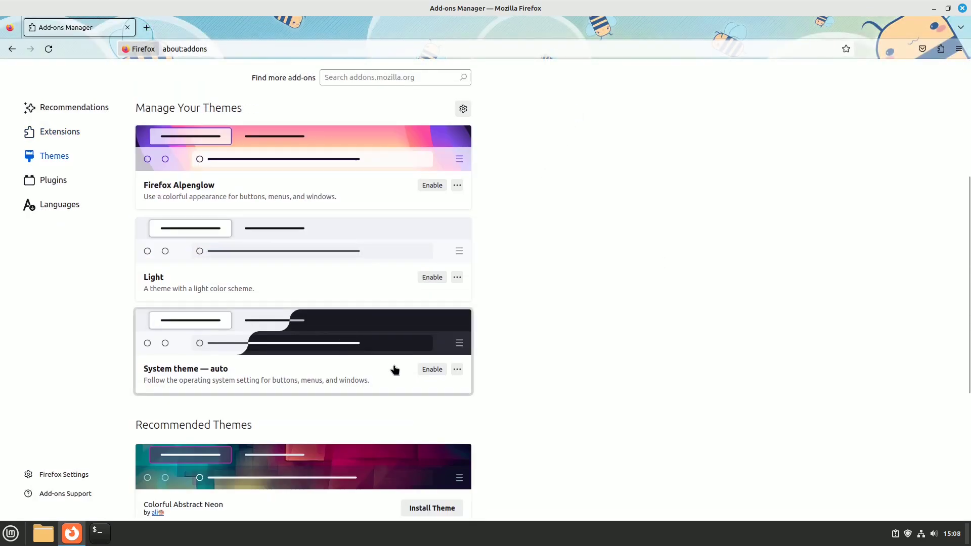
{"action": "left_click", "coordinate": [430, 370]}
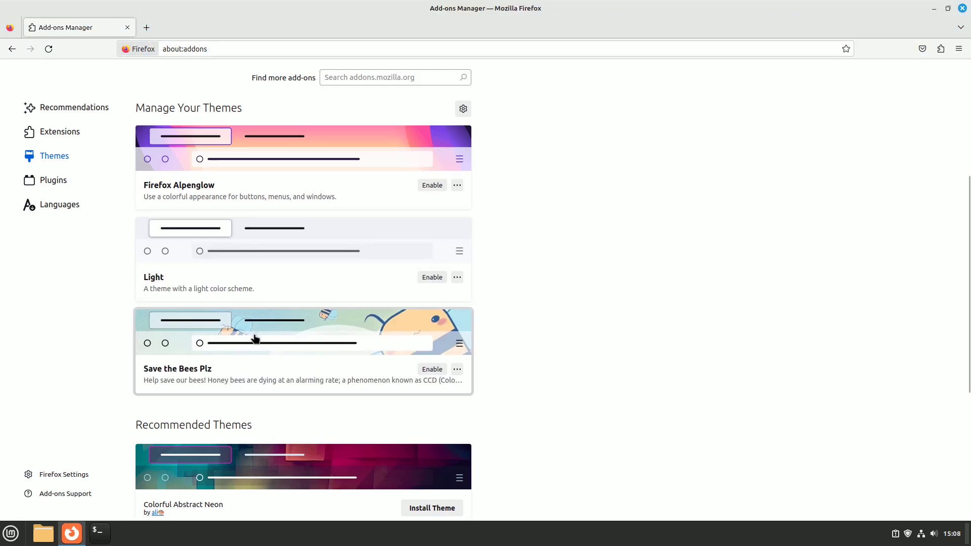
{"action": "left_click", "coordinate": [457, 370]}
{"action": "left_click", "coordinate": [483, 385]}
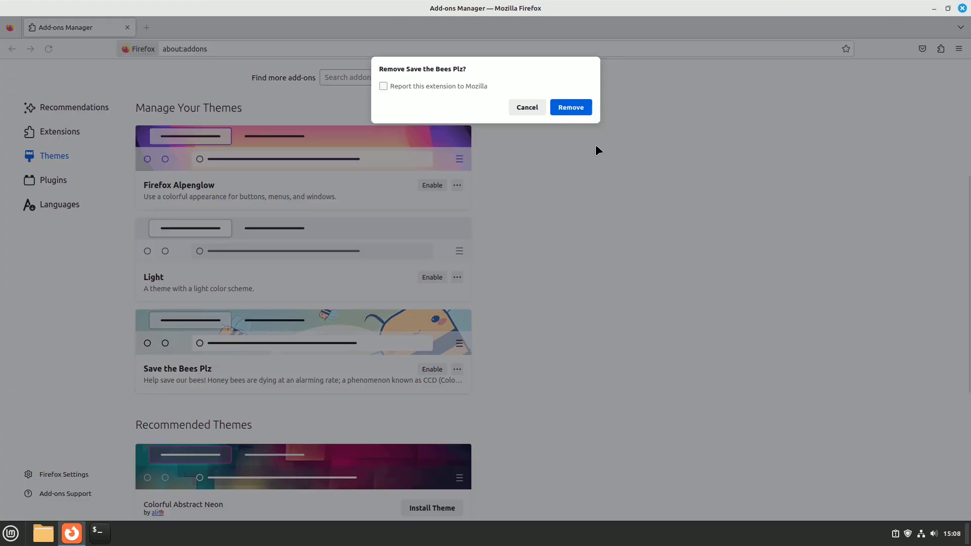
{"action": "left_click", "coordinate": [570, 106]}
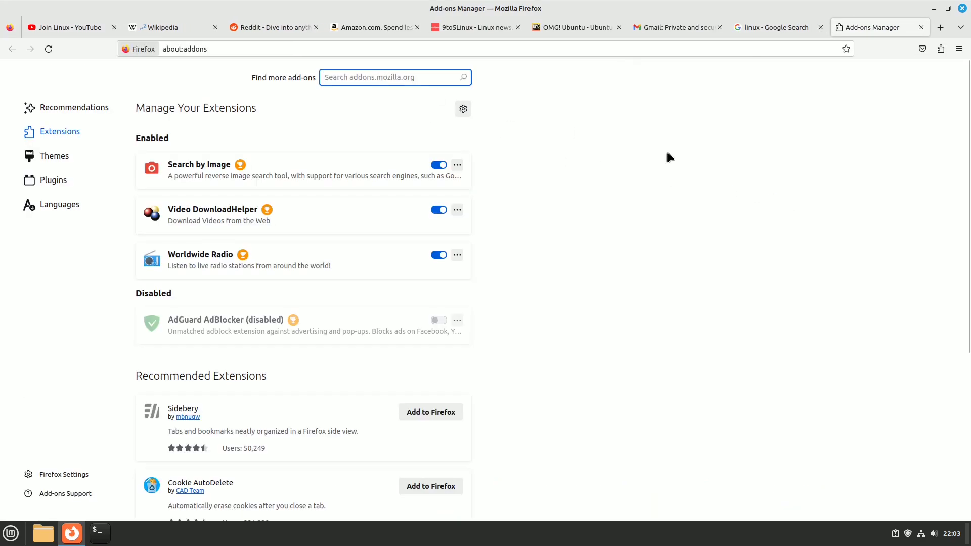
Step: Search 'auto tab discard' on the add-ons site and add Auto Tab Discard to Firefox
{"action": "type", "text": "auto ta"}
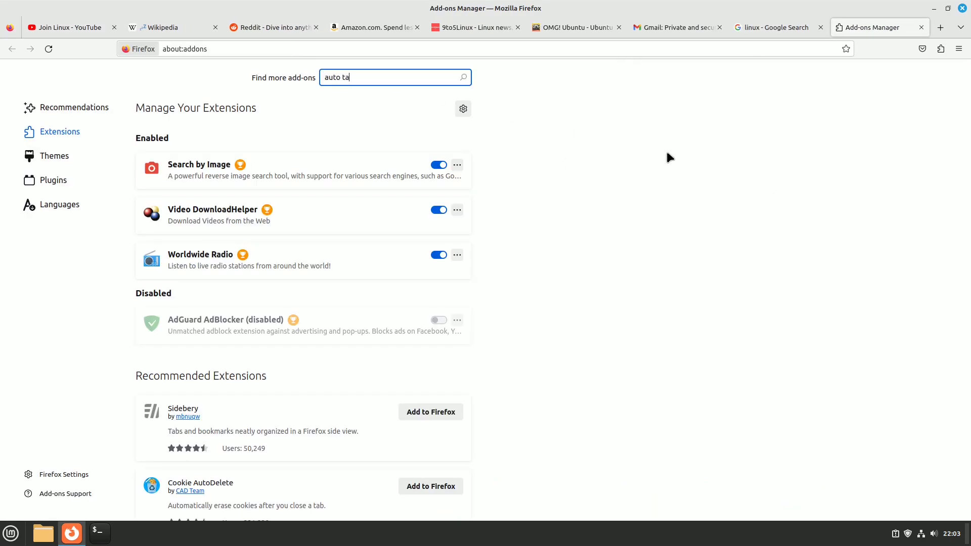
{"action": "type", "text": "b discard"}
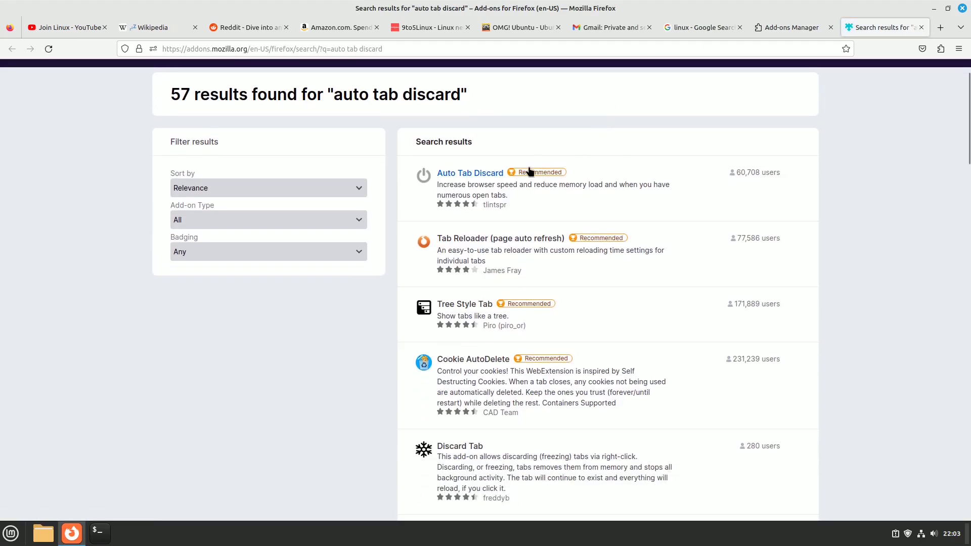
{"action": "left_click", "coordinate": [489, 173]}
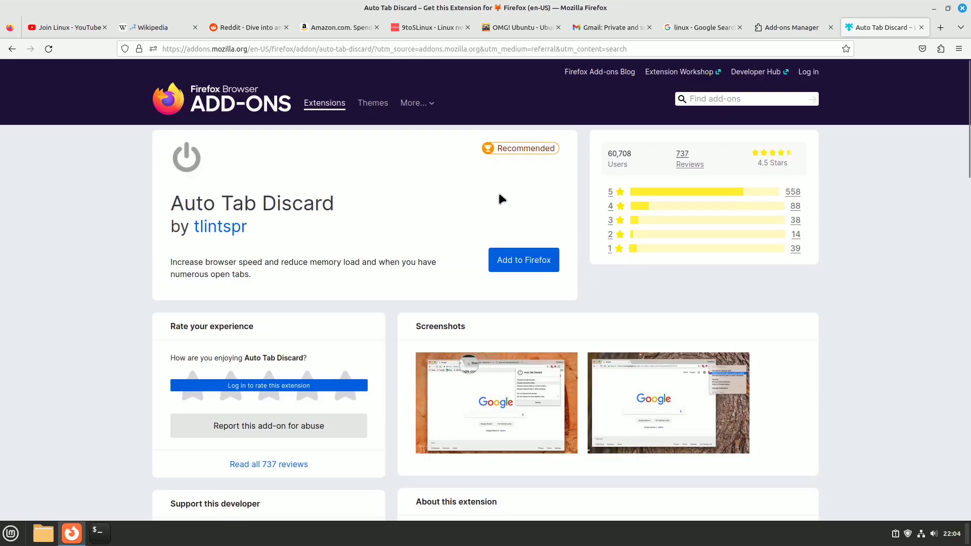
{"action": "left_click", "coordinate": [529, 261]}
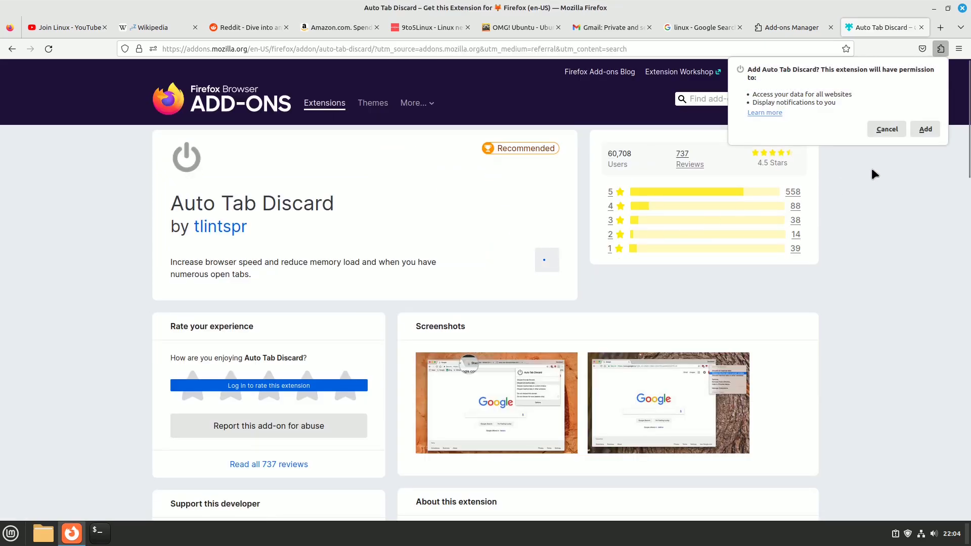
{"action": "left_click", "coordinate": [926, 129]}
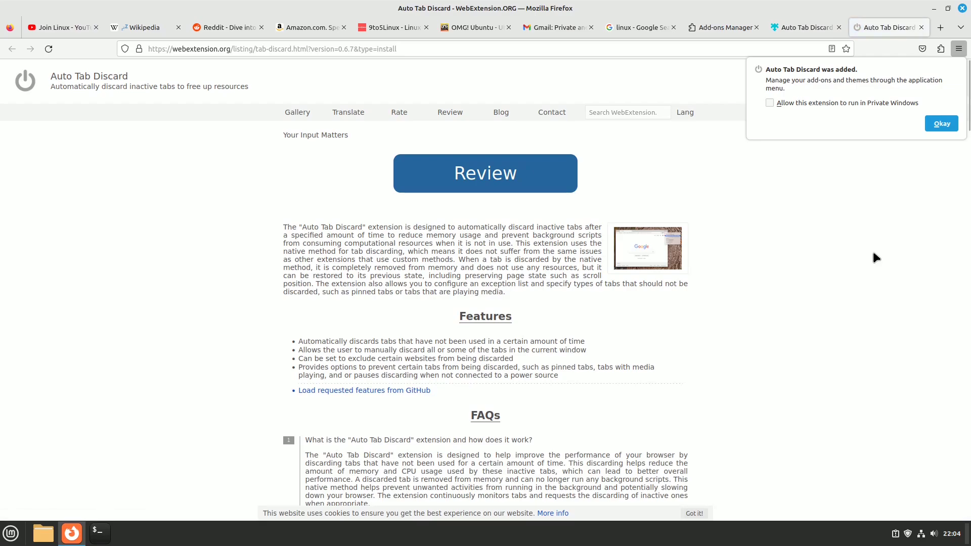
{"action": "left_click", "coordinate": [942, 128]}
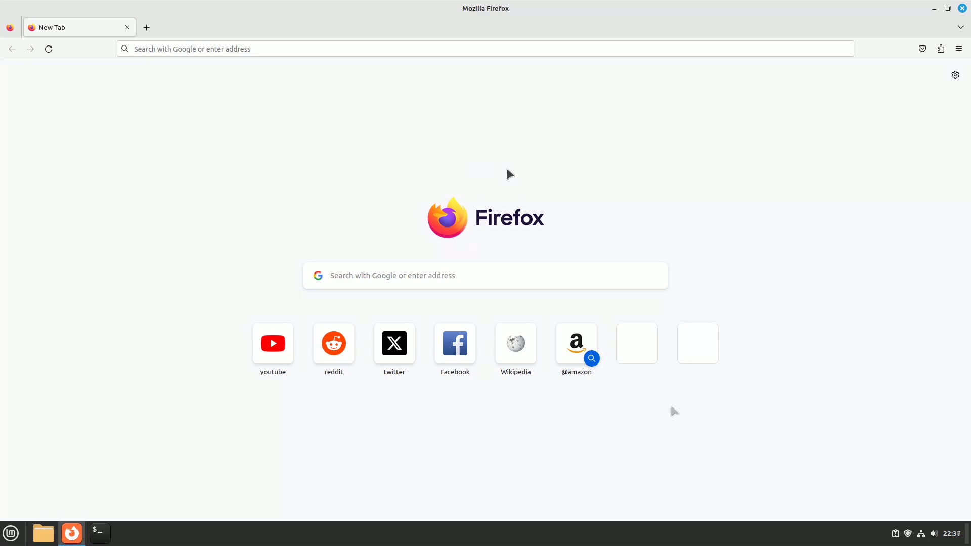
Step: Run Refresh Firefox from the More troubleshooting information page and confirm, saving old data to the desktop
{"action": "left_click", "coordinate": [959, 53]}
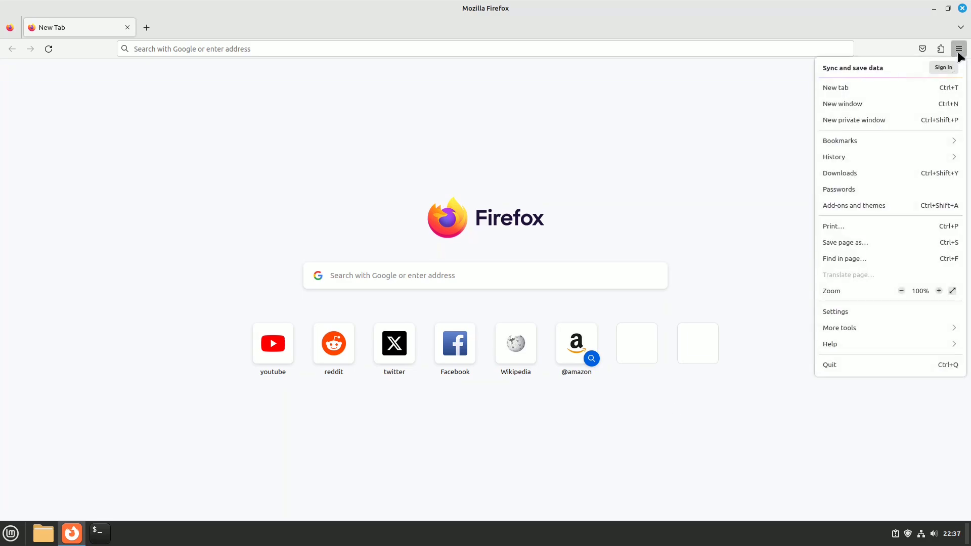
{"action": "left_click", "coordinate": [838, 348]}
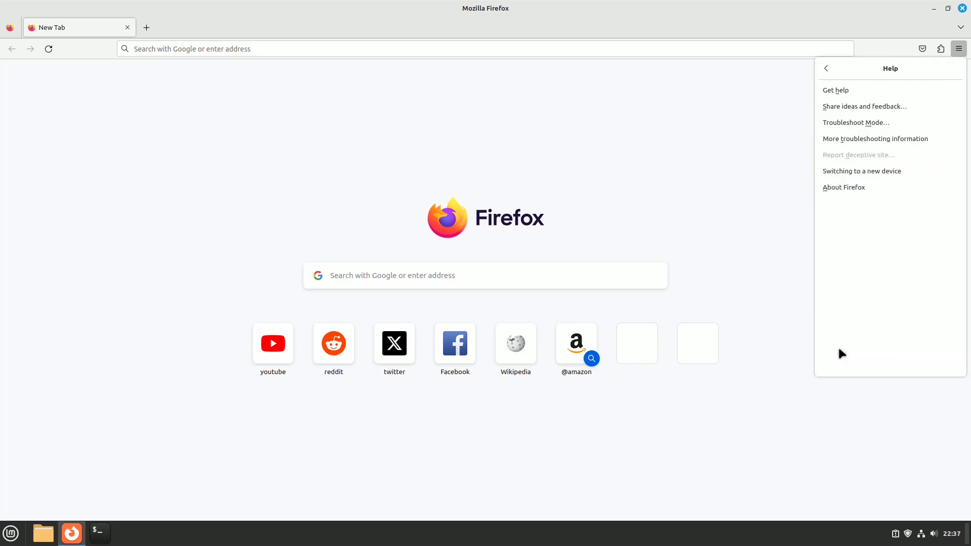
{"action": "left_click", "coordinate": [863, 139]}
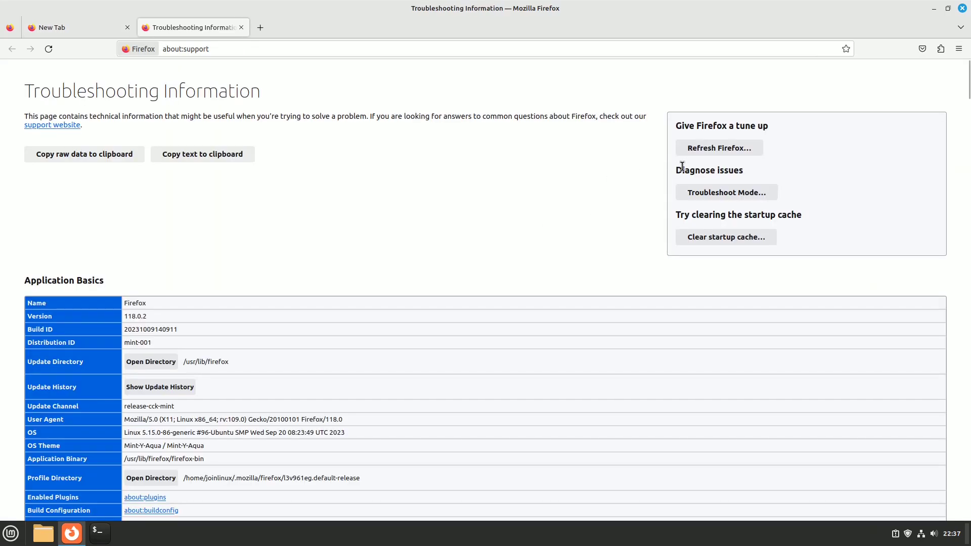
{"action": "left_click", "coordinate": [730, 150]}
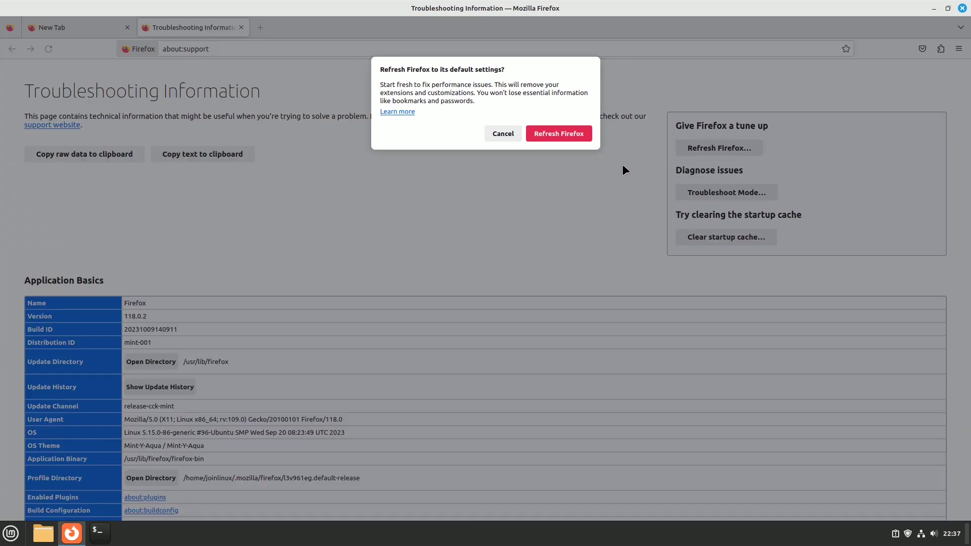
{"action": "left_click", "coordinate": [559, 133]}
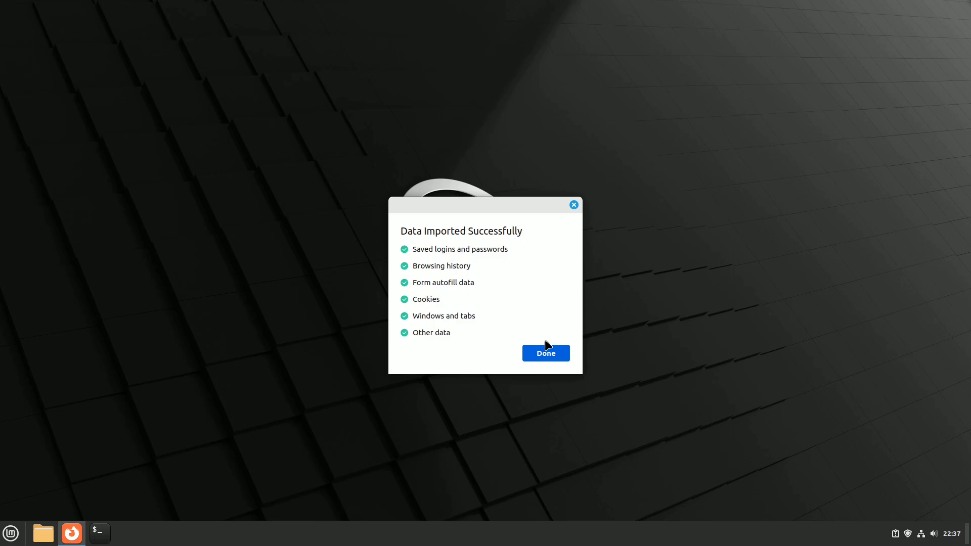
{"action": "left_click", "coordinate": [554, 358]}
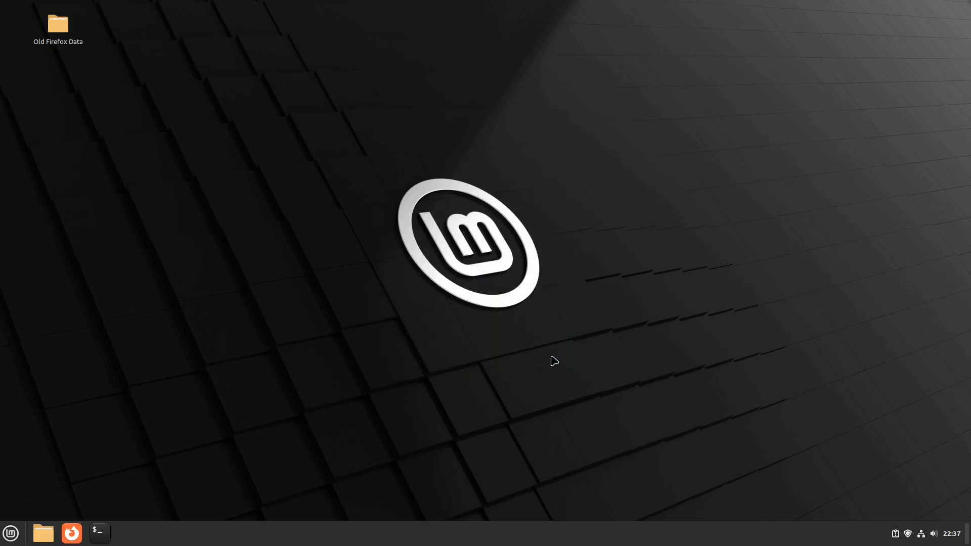